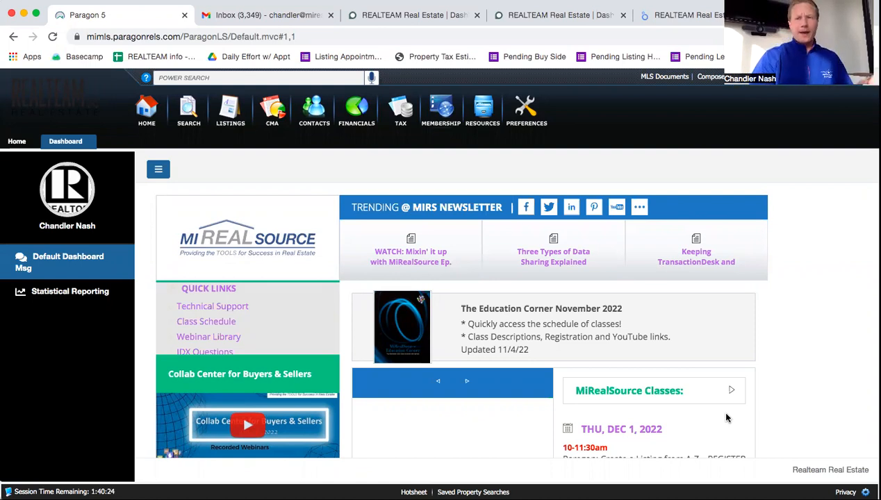
# Step: Drop open the toolbar's Search menu to show the available search types
pyautogui.moveTo(557, 239)
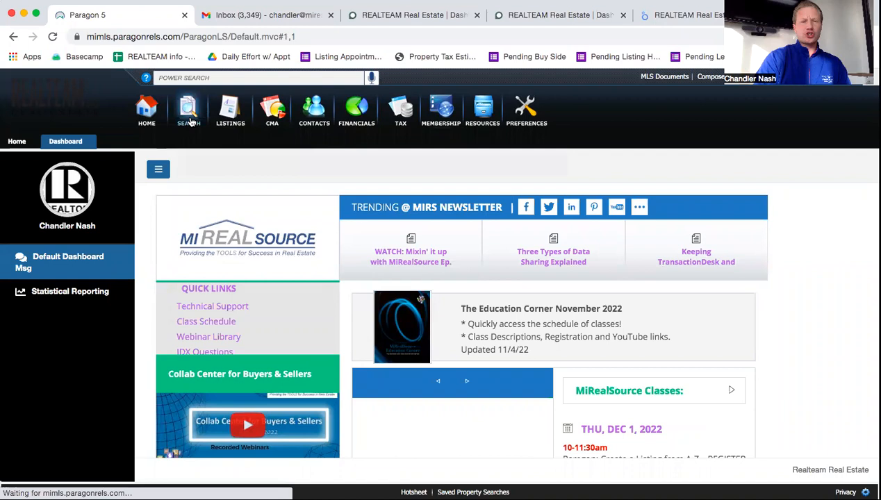
pyautogui.moveTo(192, 121)
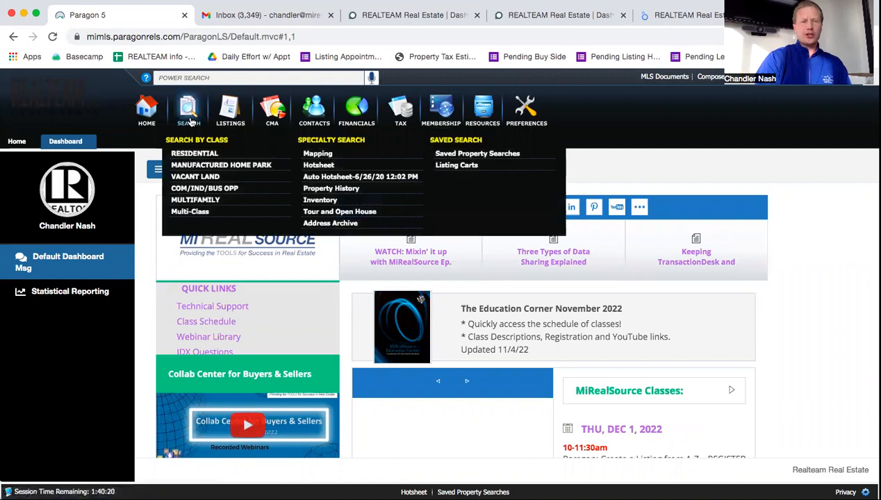
# Step: Start a Residential search with Type set to RES - Single Family
pyautogui.click(195, 153)
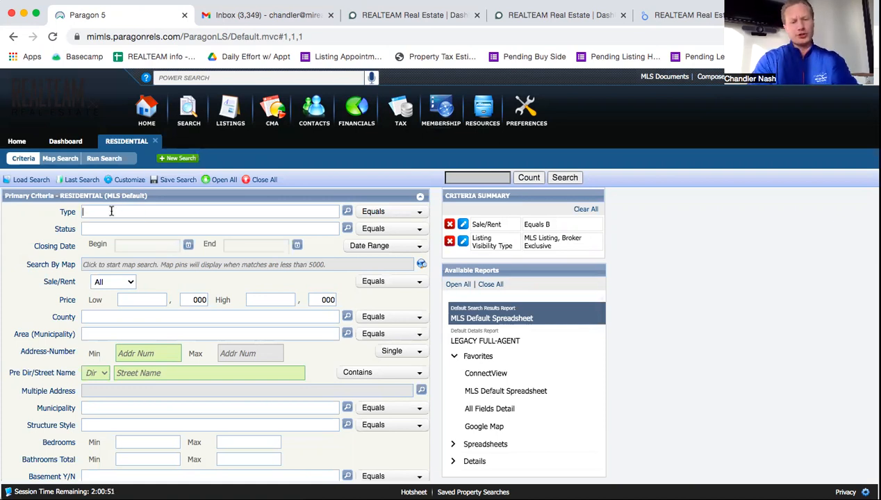
pyautogui.write('re')
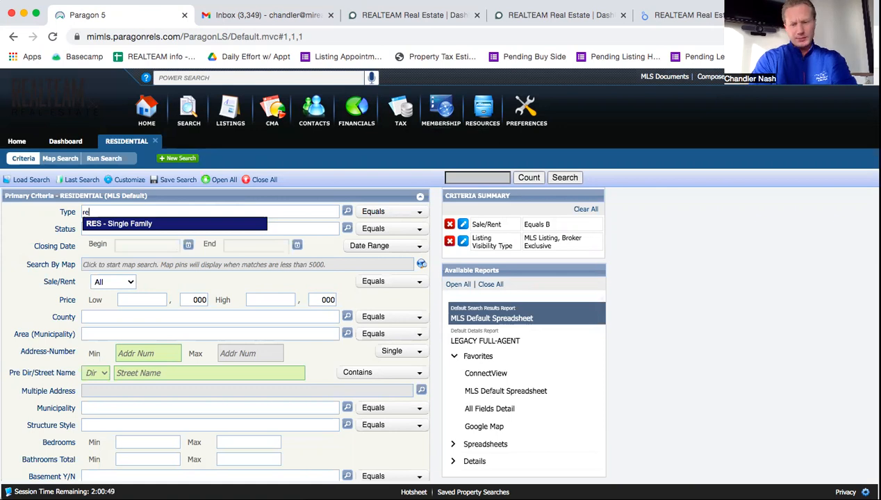
pyautogui.press('Return')
pyautogui.click(92, 232)
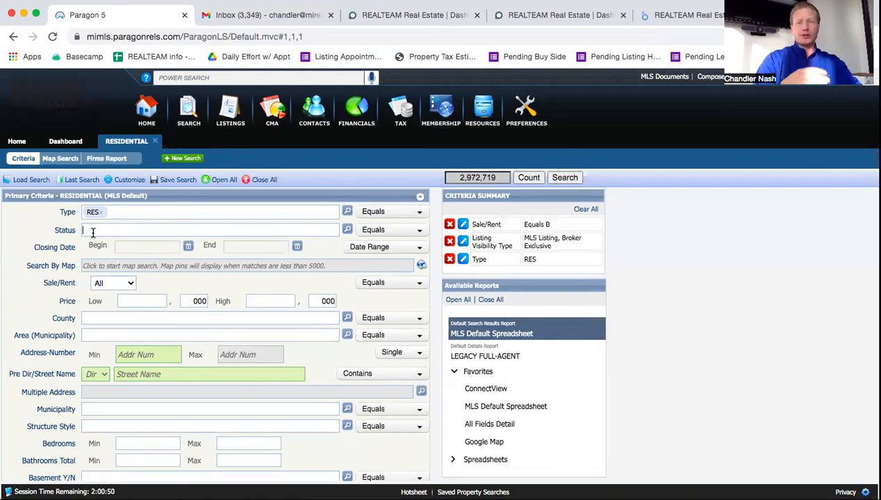
# Step: Set Status to CLD, PND and ALL ACTIVE, narrowing the count to 1,834,962
pyautogui.write('closed')
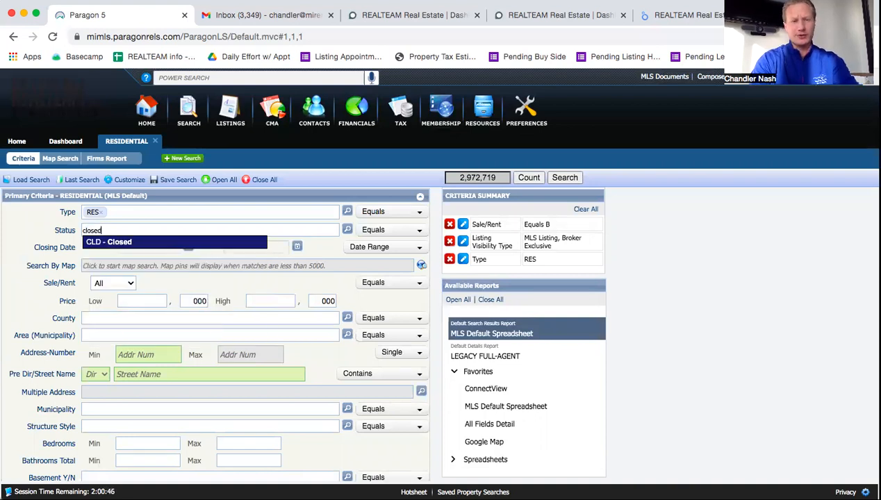
pyautogui.press('Return')
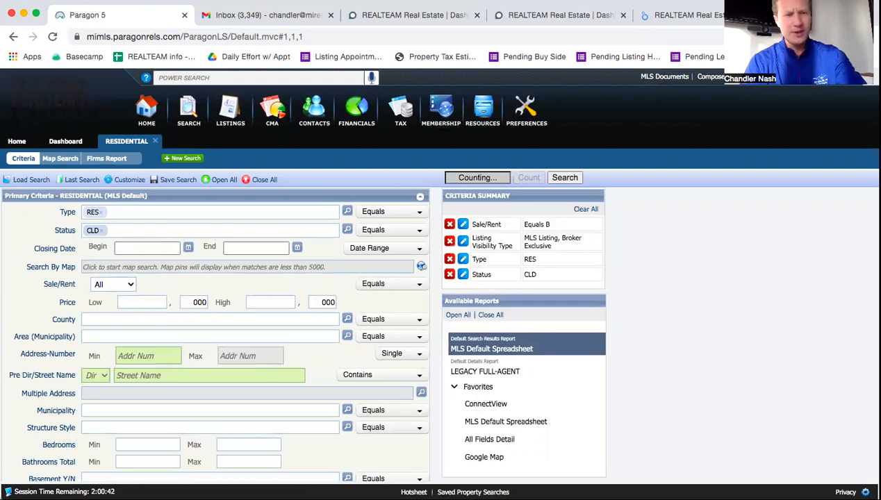
pyautogui.write('pen')
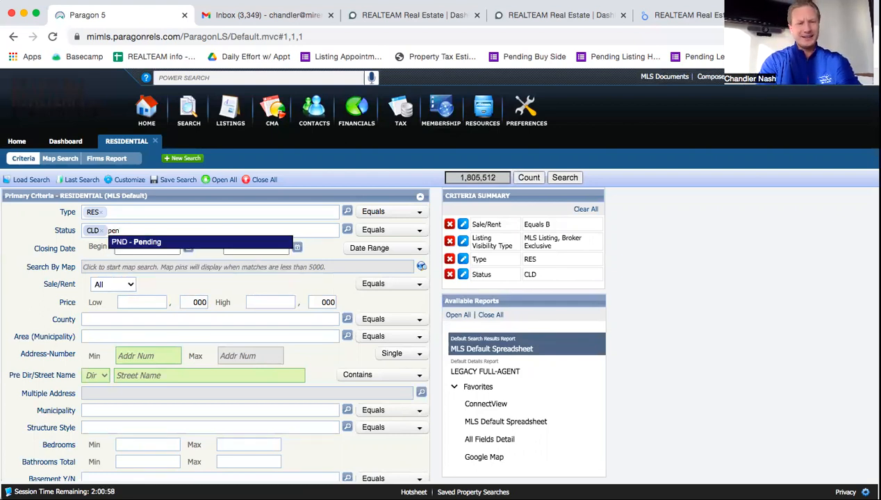
pyautogui.press('Return')
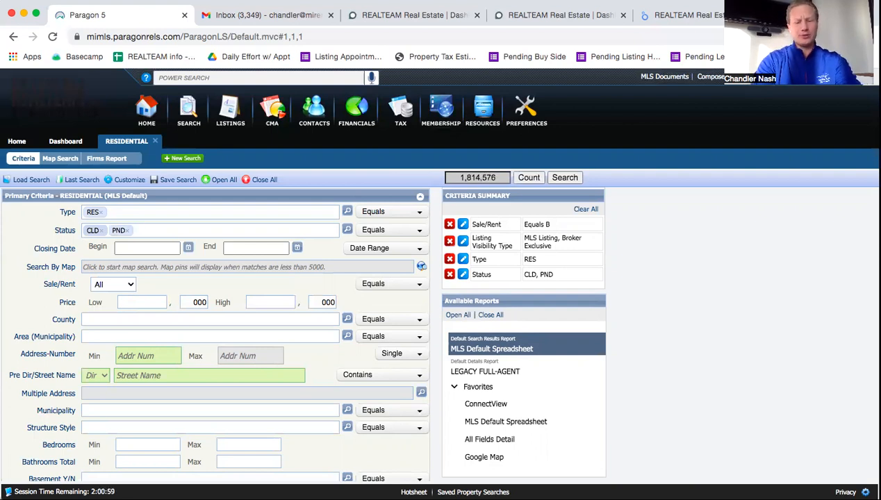
pyautogui.write('a')
pyautogui.press('Return')
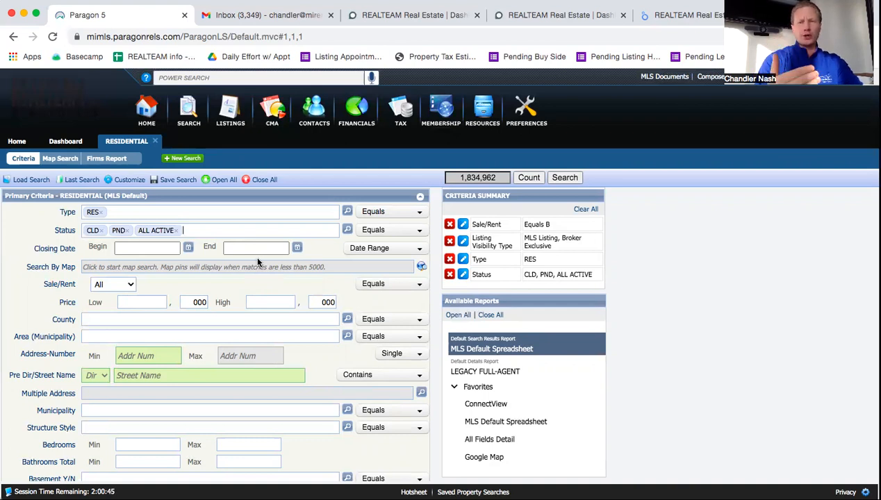
# Step: Set the Closing Date range to 6 Months Back
pyautogui.click(386, 250)
pyautogui.click(384, 300)
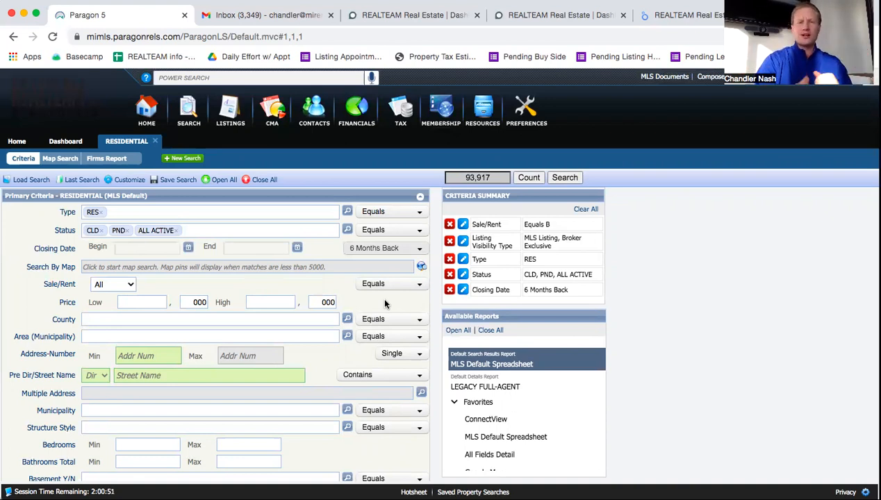
pyautogui.click(393, 251)
pyautogui.click(383, 299)
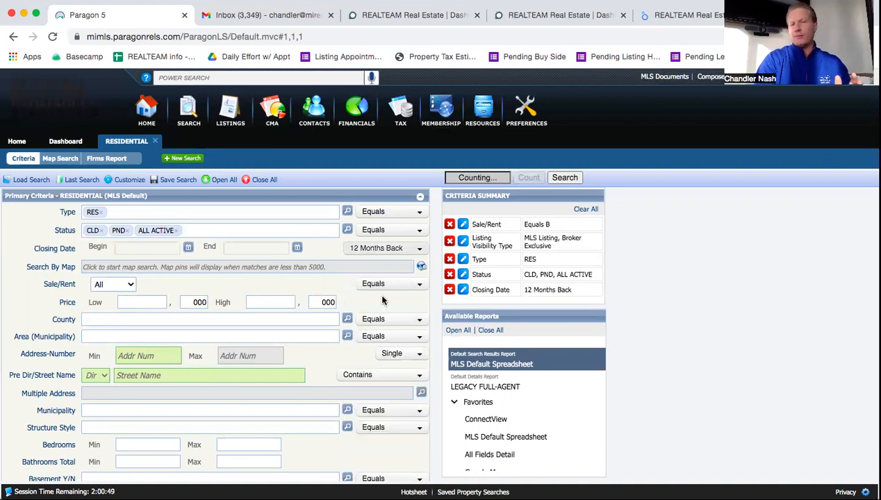
pyautogui.click(375, 248)
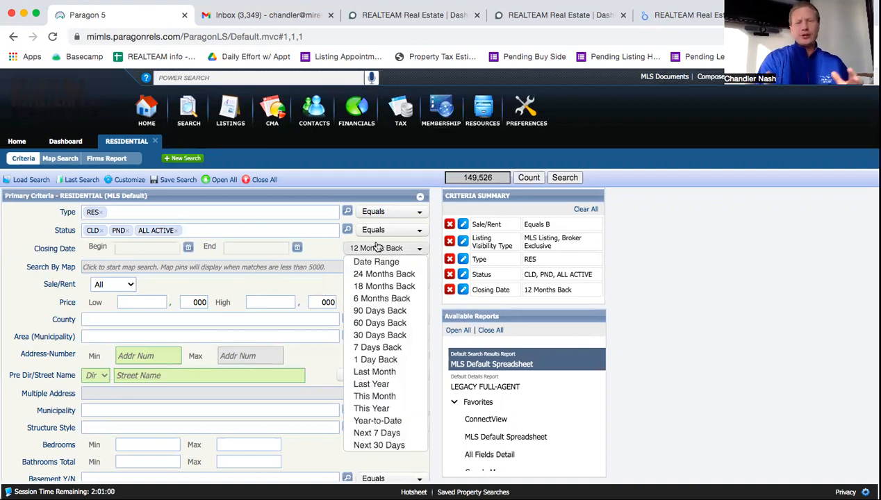
pyautogui.click(376, 248)
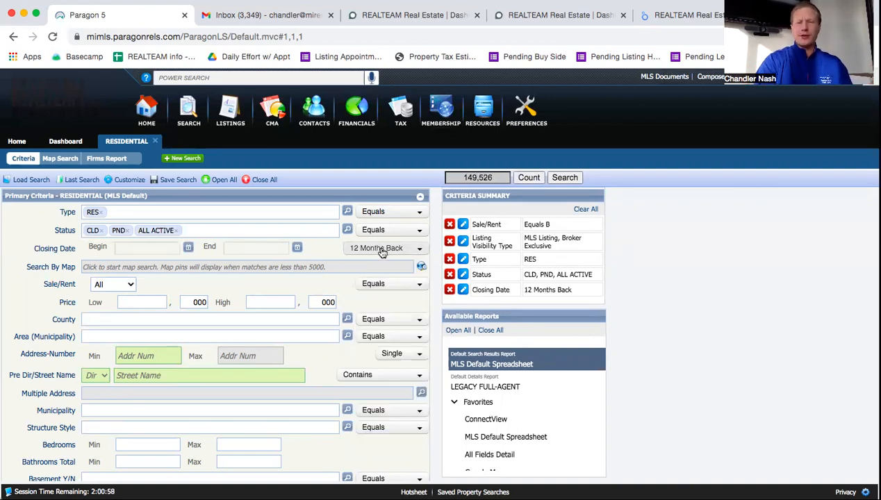
pyautogui.click(379, 249)
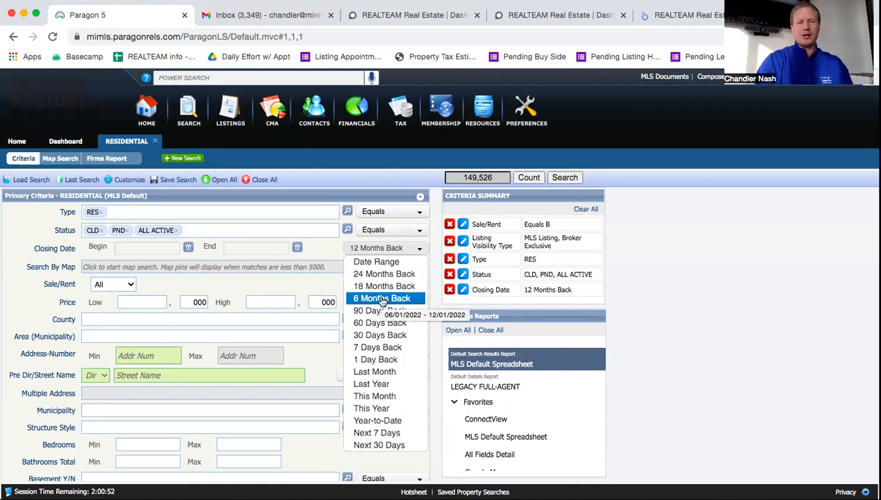
pyautogui.click(382, 299)
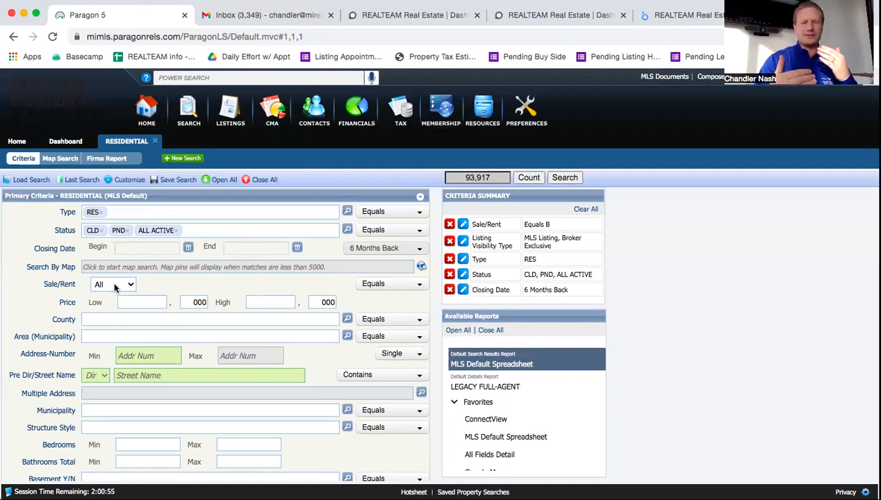
# Step: Set Sale/Rent to For Sale, bringing the count to 89,808
pyautogui.click(115, 286)
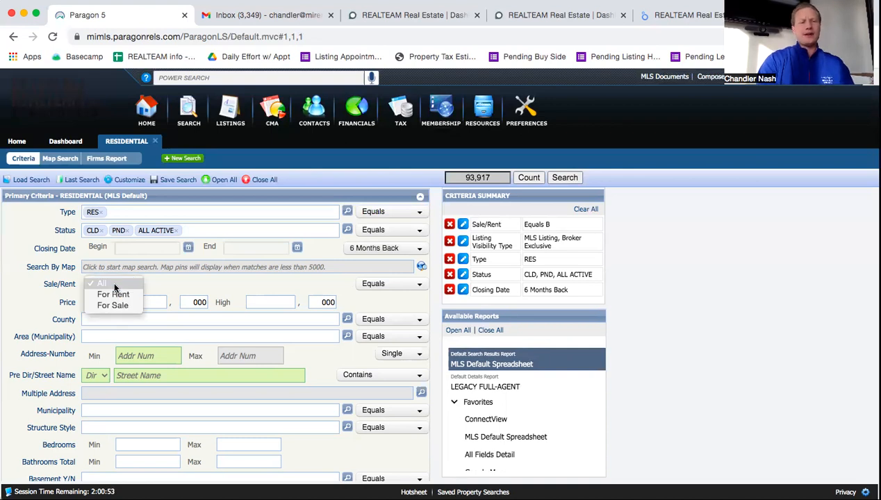
pyautogui.click(117, 305)
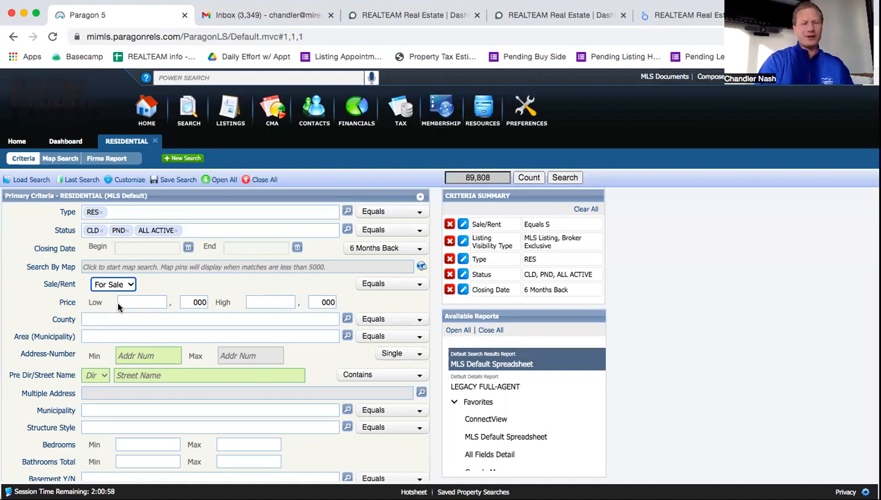
pyautogui.click(100, 333)
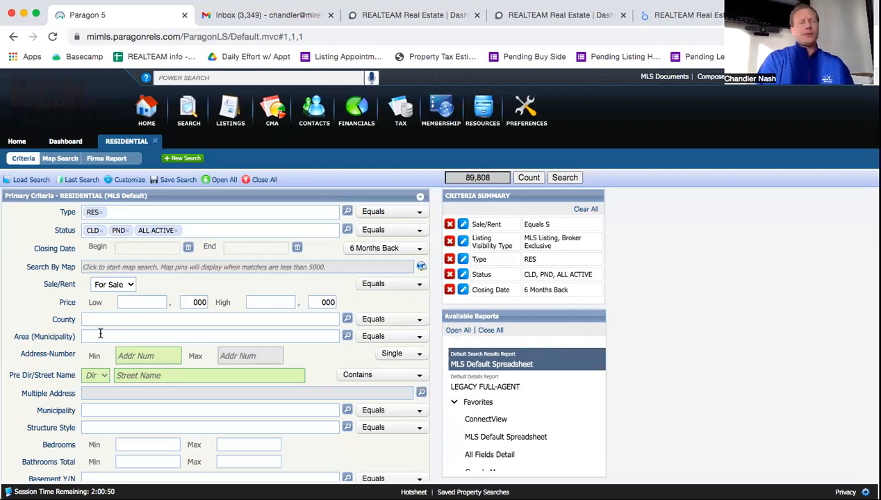
# Step: Set Area (Municipality) to 50007 - Shelby Twp, cutting results to 586
pyautogui.write('Shelby')
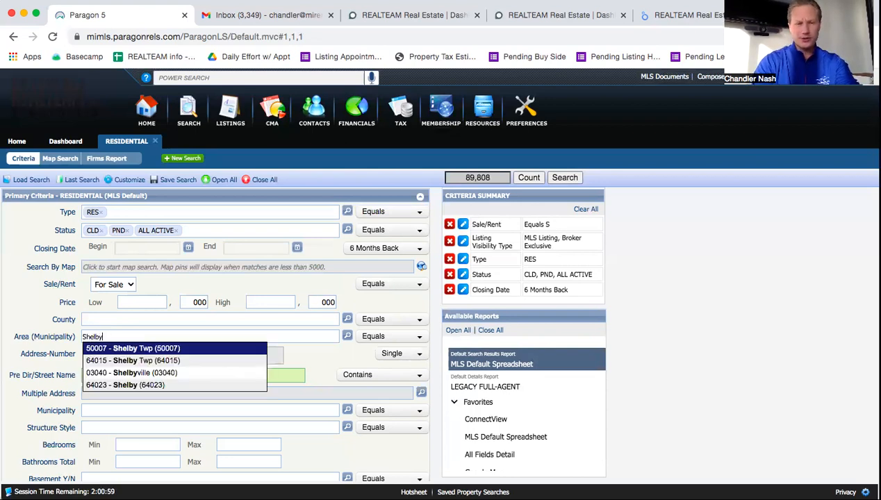
pyautogui.press('Return')
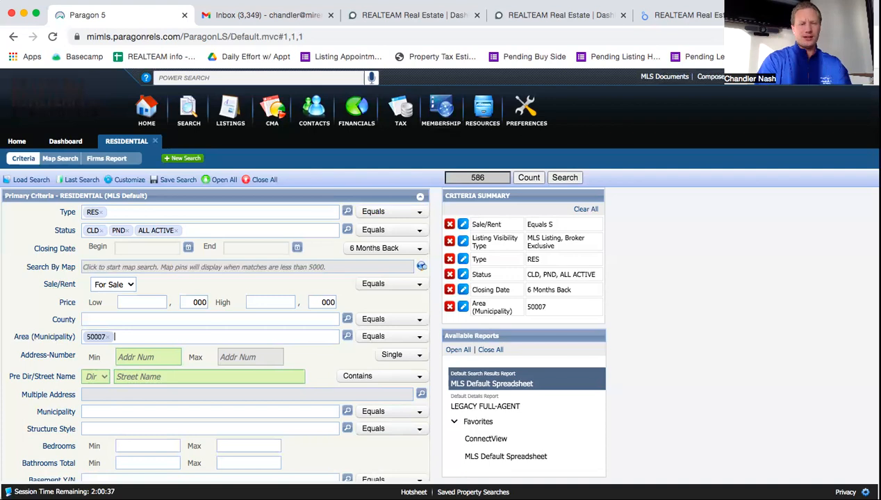
pyautogui.moveTo(75, 333); pyautogui.dragTo(18, 337)
pyautogui.click(121, 341)
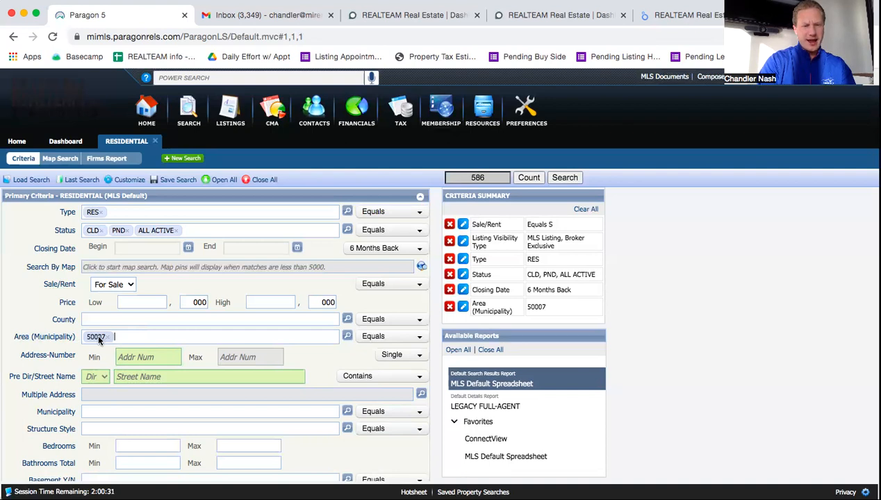
pyautogui.moveTo(97, 339)
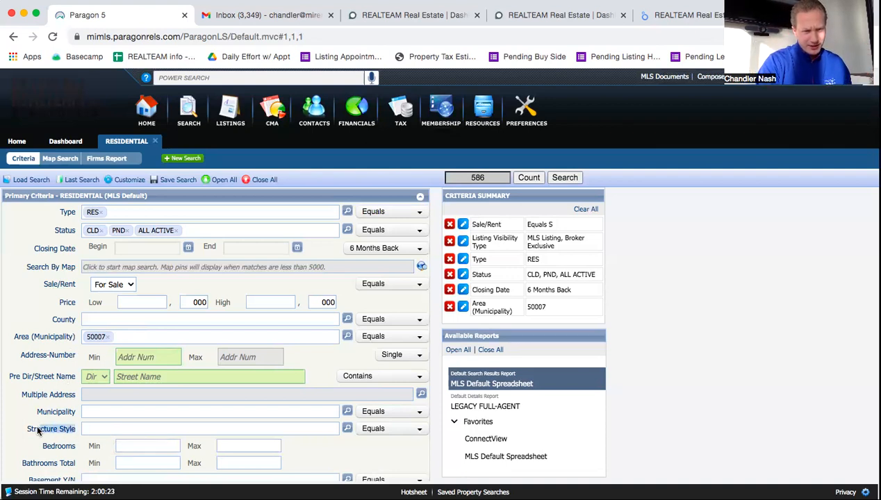
# Step: Set Structure Style to 1S – 1 Story from the lookup list, leaving 239 listings
pyautogui.click(106, 434)
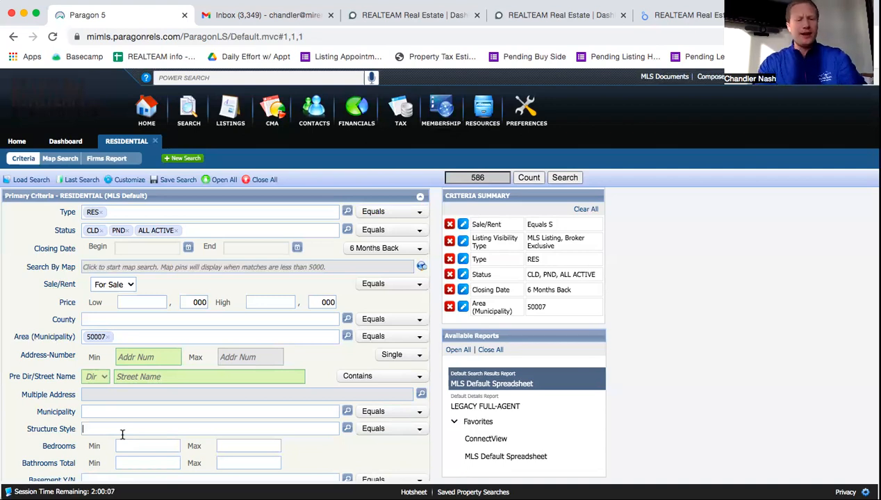
pyautogui.write('1')
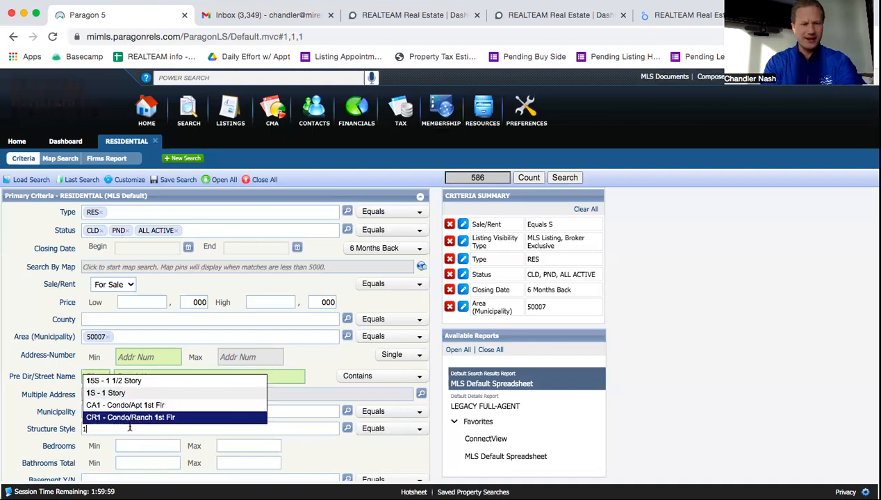
pyautogui.press('BackSpace')
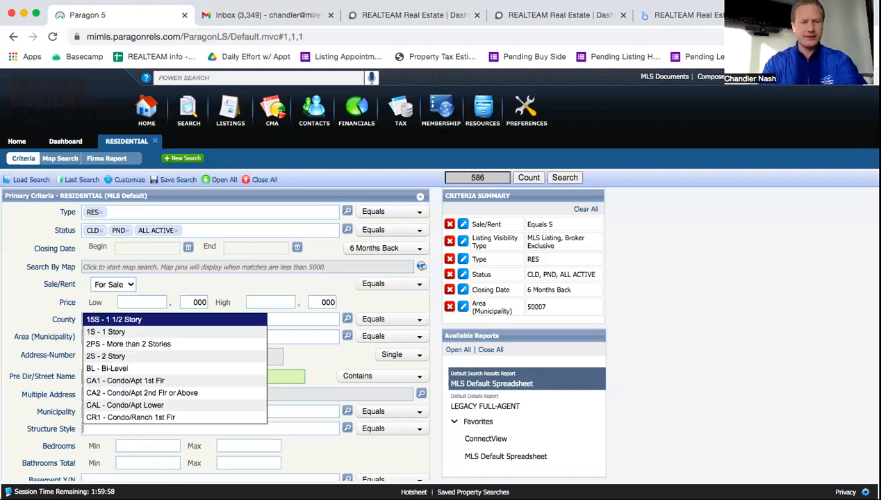
pyautogui.click(346, 429)
pyautogui.scroll(-2, 437, 319)
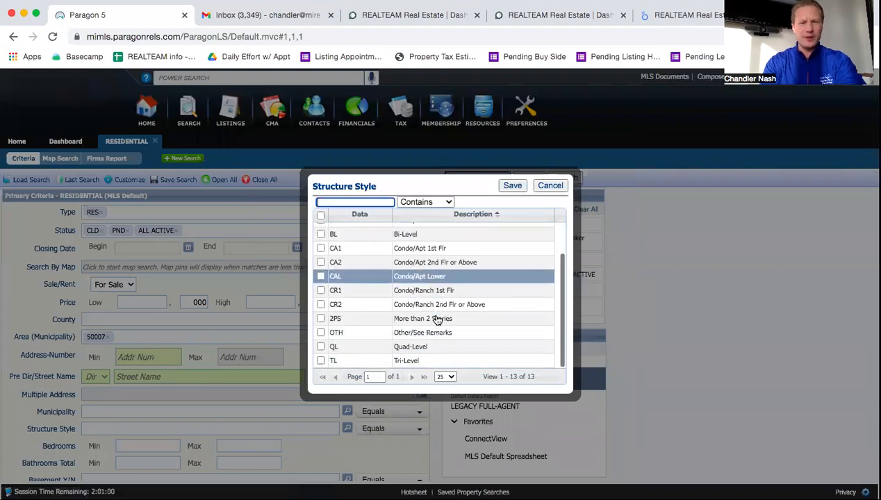
pyautogui.scroll(2, 436, 316)
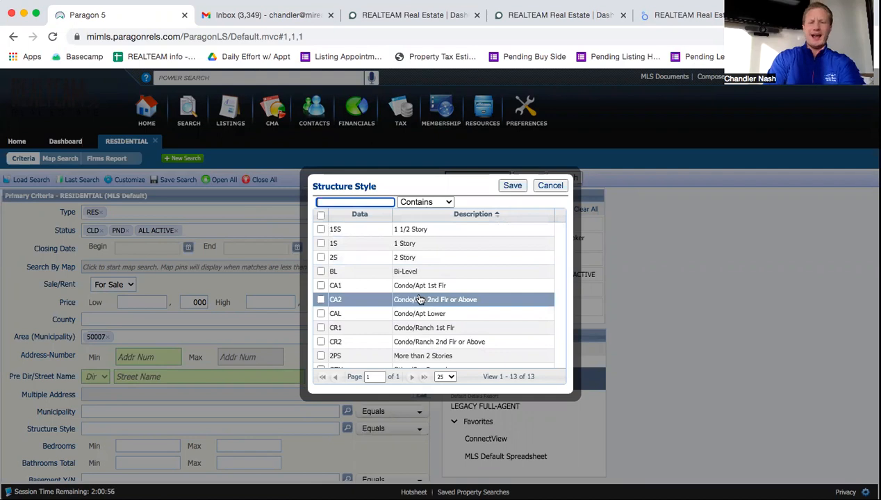
pyautogui.scroll(-2, 418, 299)
pyautogui.scroll(2, 419, 298)
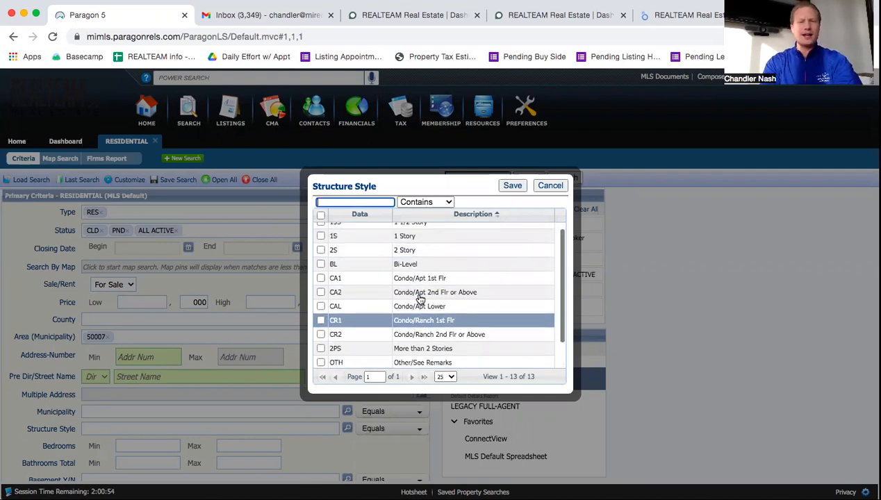
pyautogui.click(320, 243)
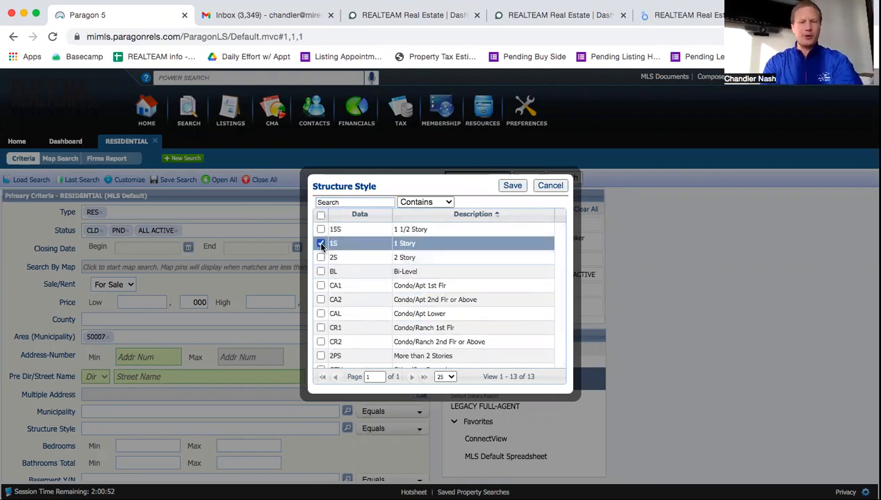
pyautogui.click(514, 187)
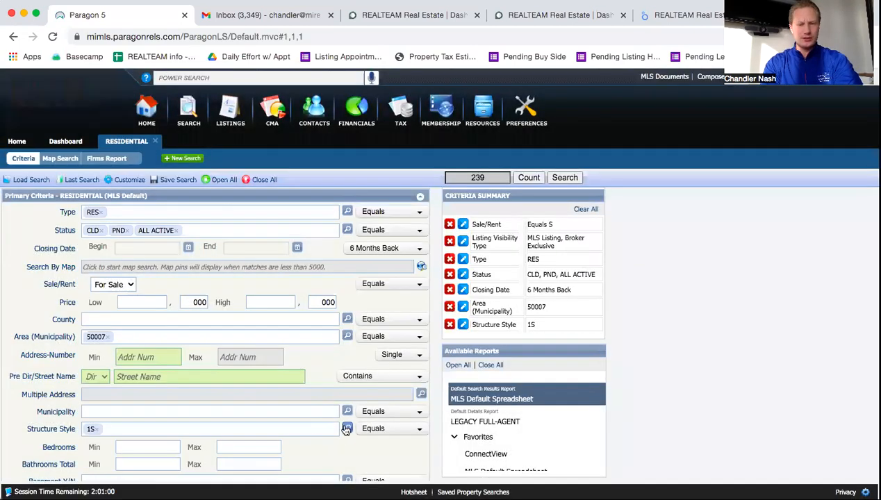
# Step: Enter Bedrooms Min 3 and Bathrooms Total Min 2
pyautogui.scroll(-4, 319, 435)
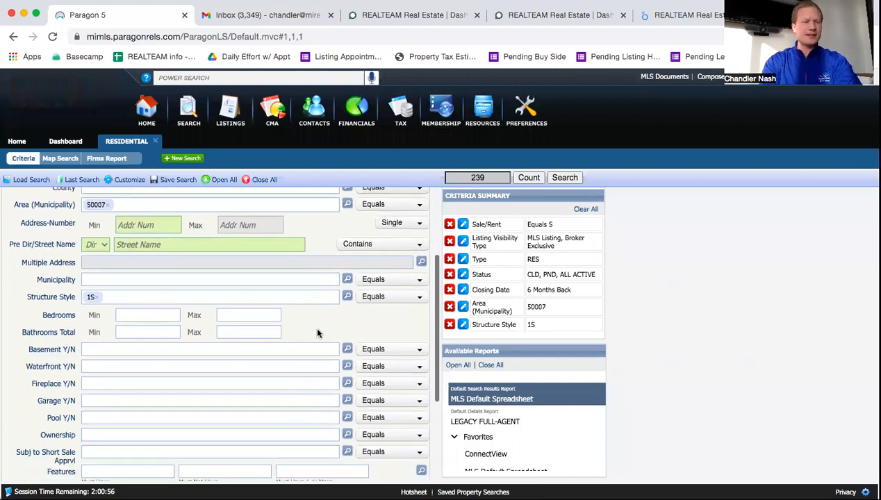
pyautogui.click(170, 313)
pyautogui.write('3')
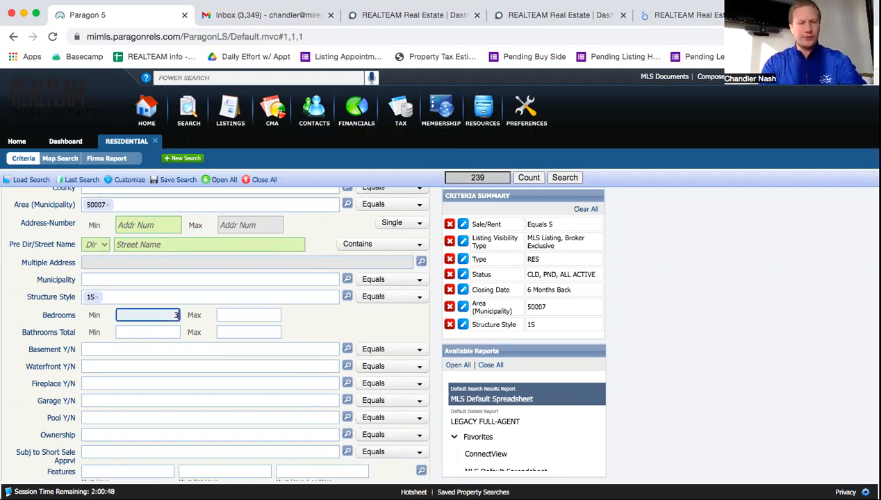
pyautogui.click(174, 328)
pyautogui.write('2')
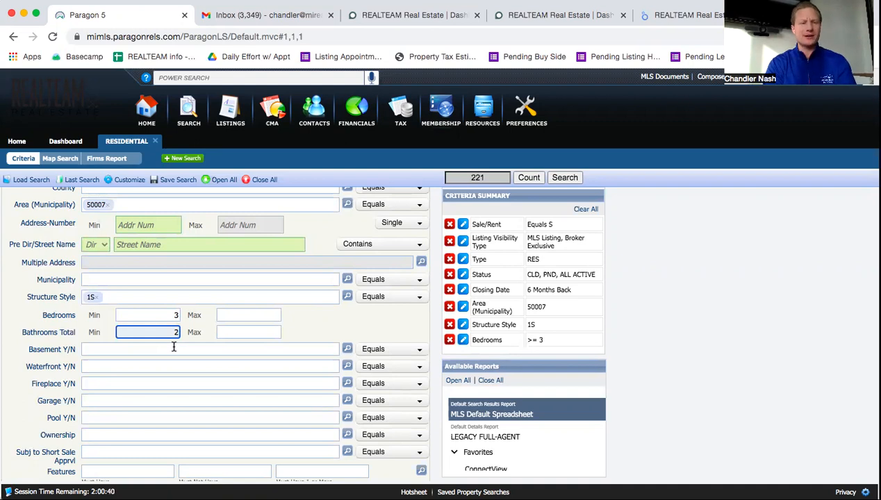
# Step: Set Basement Y/N to Y – Yes, bringing the count to 146
pyautogui.click(120, 349)
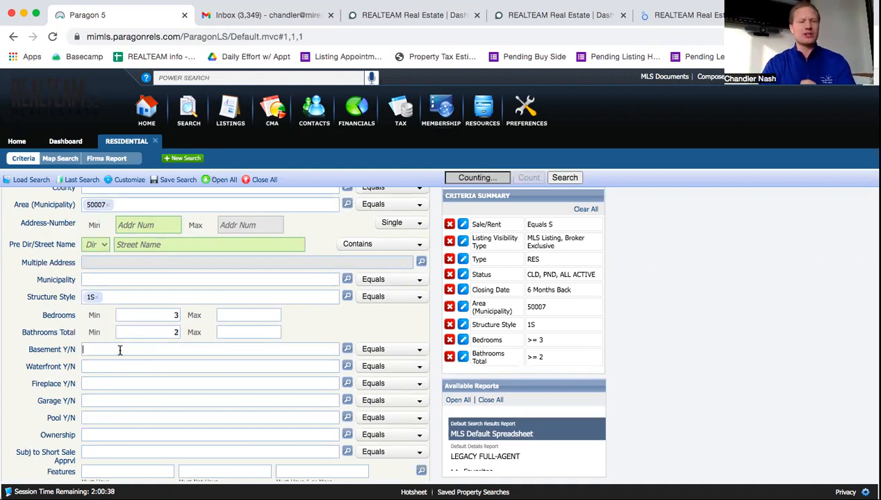
pyautogui.click(347, 348)
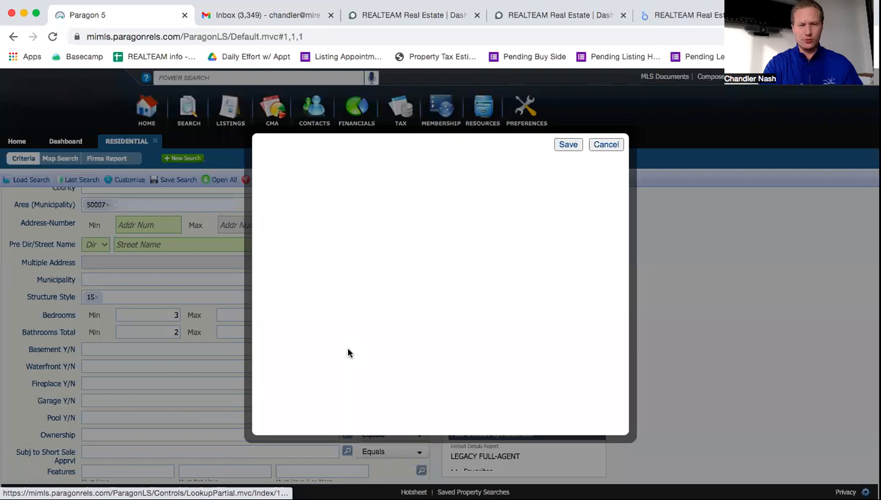
pyautogui.click(321, 243)
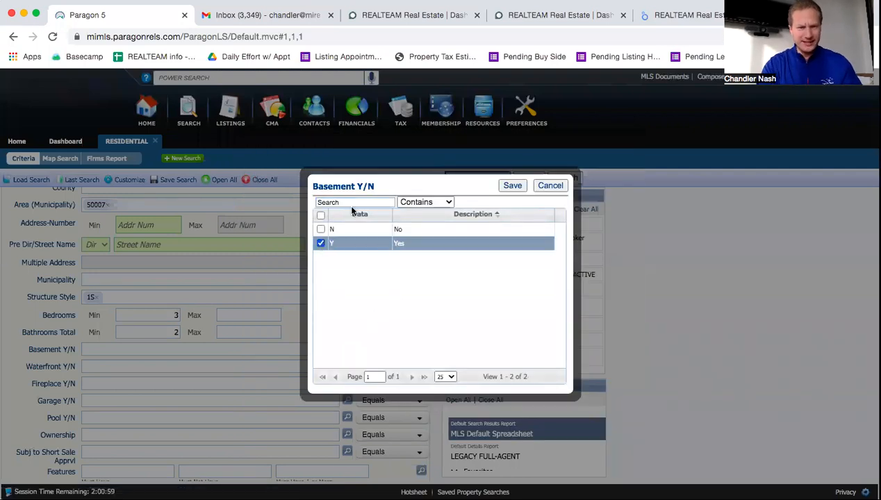
pyautogui.click(511, 185)
pyautogui.scroll(-2, 260, 380)
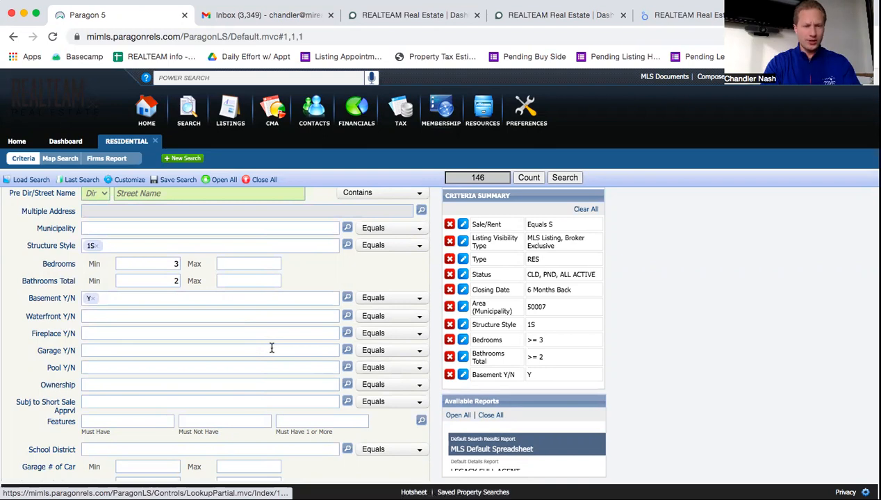
pyautogui.scroll(-1, 255, 417)
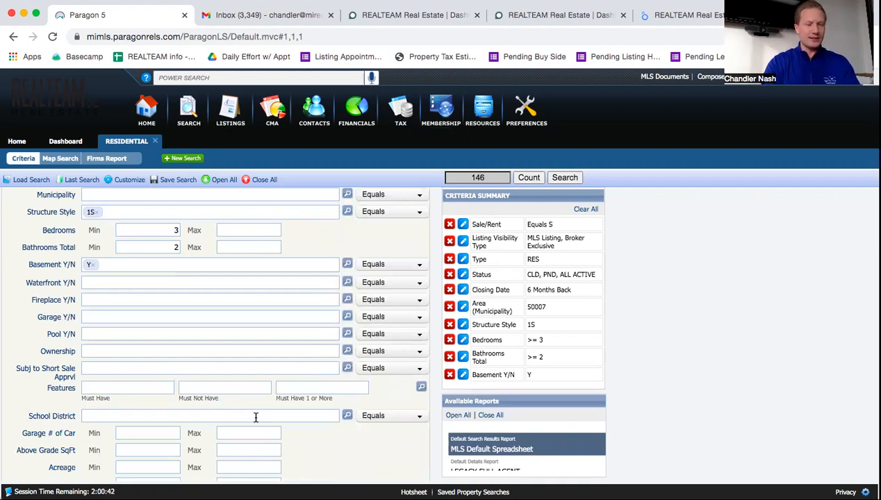
# Step: Set School District to UticaCommu – Utica Community Schools, trimming results to 144
pyautogui.scroll(-1, 97, 398)
pyautogui.click(95, 368)
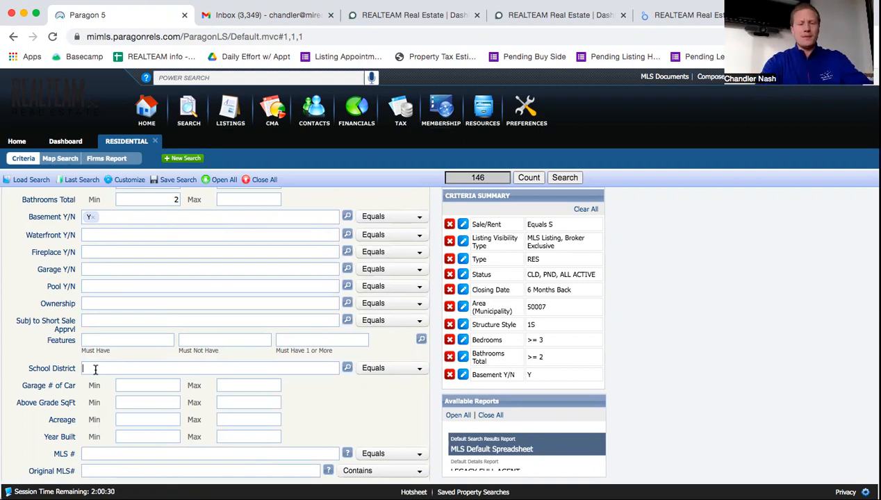
pyautogui.write('utica')
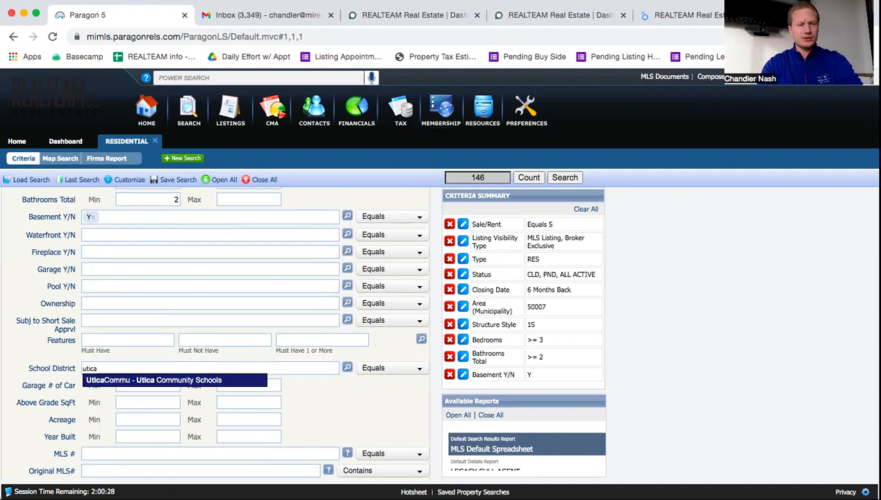
pyautogui.click(126, 380)
pyautogui.scroll(-1, 355, 418)
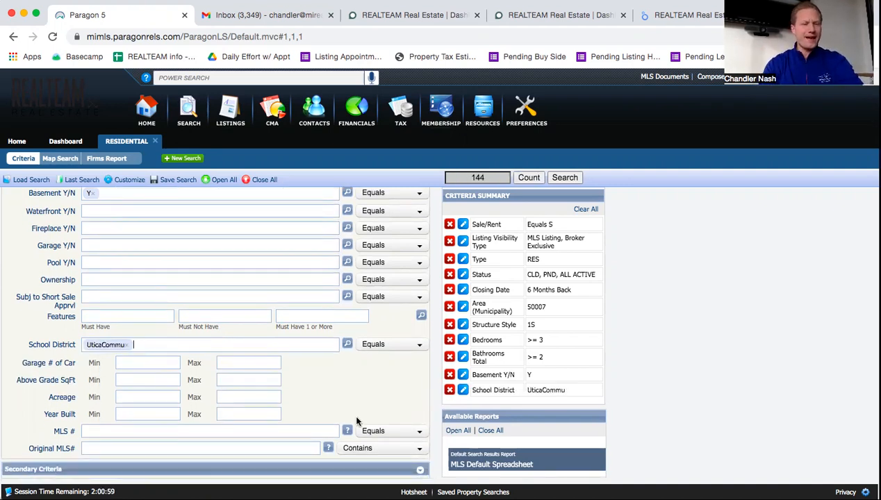
pyautogui.click(139, 363)
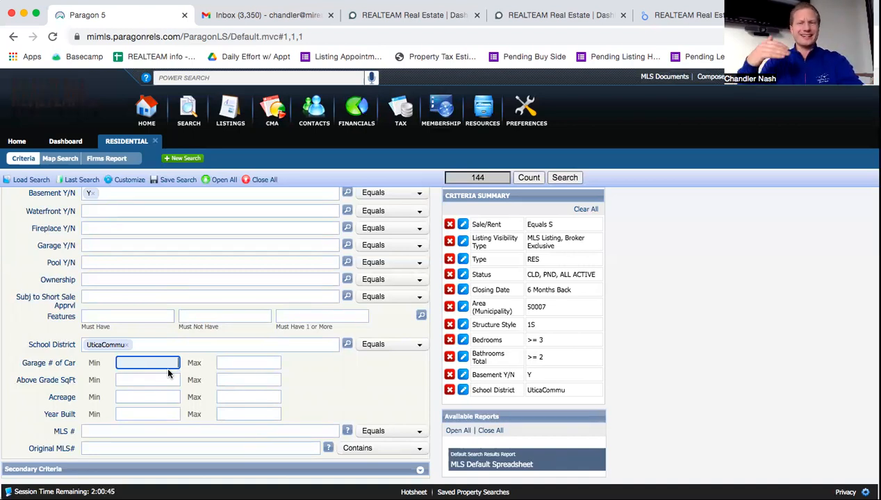
# Step: Require a garage of at least 2 cars
pyautogui.write('2')
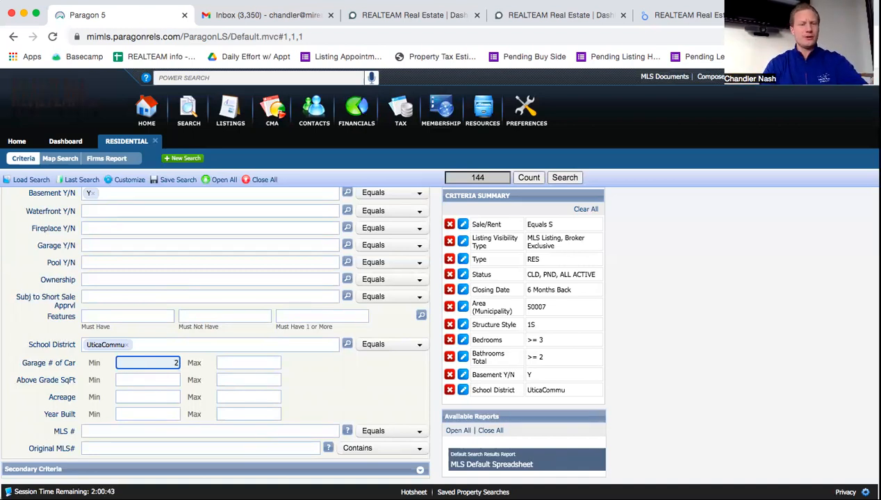
pyautogui.click(153, 378)
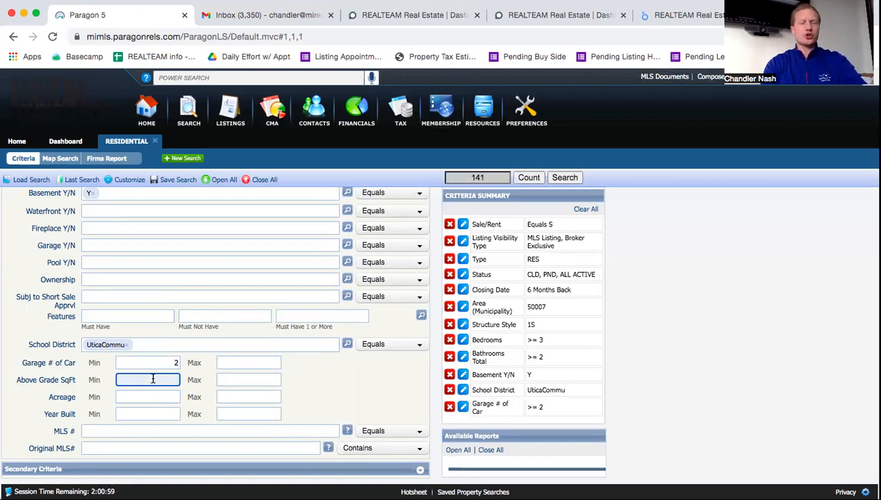
pyautogui.moveTo(76, 379); pyautogui.dragTo(18, 379)
pyautogui.click(18, 379)
# Step: Limit above-grade square footage to a 1750 minimum and 2250 maximum
pyautogui.click(170, 377)
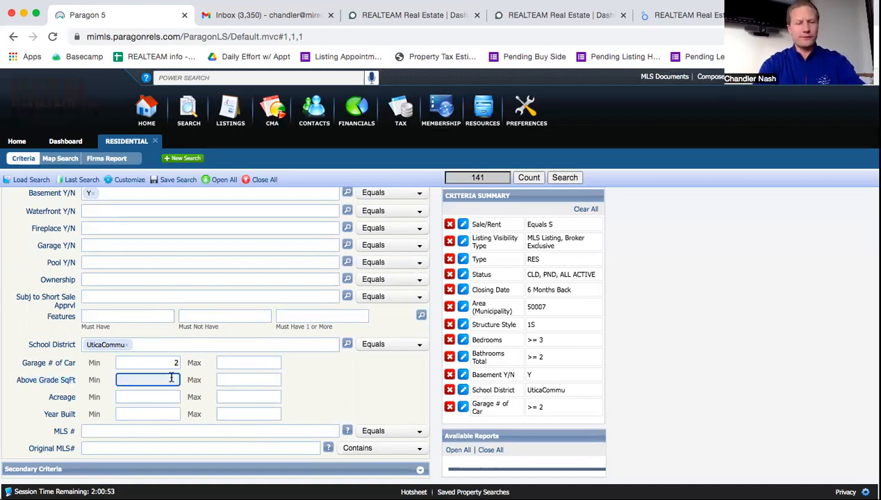
pyautogui.write('1750')
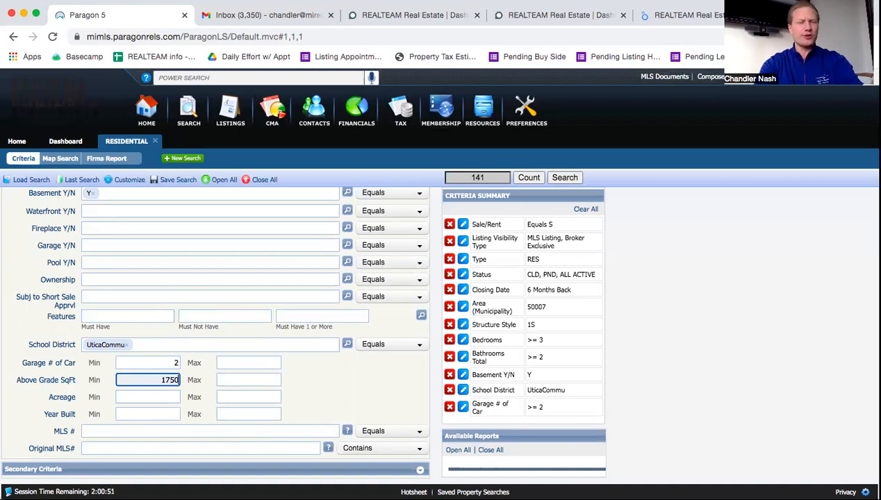
pyautogui.press('Tab')
pyautogui.write('25')
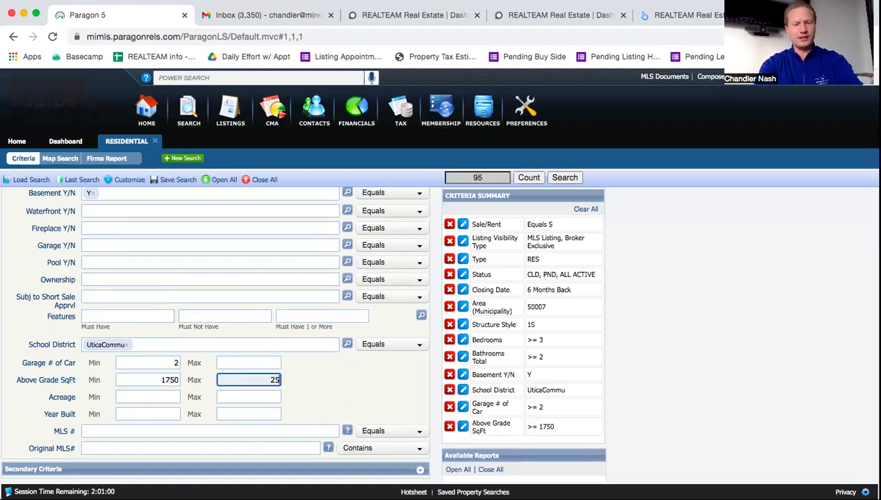
pyautogui.write('50')
pyautogui.press('Tab')
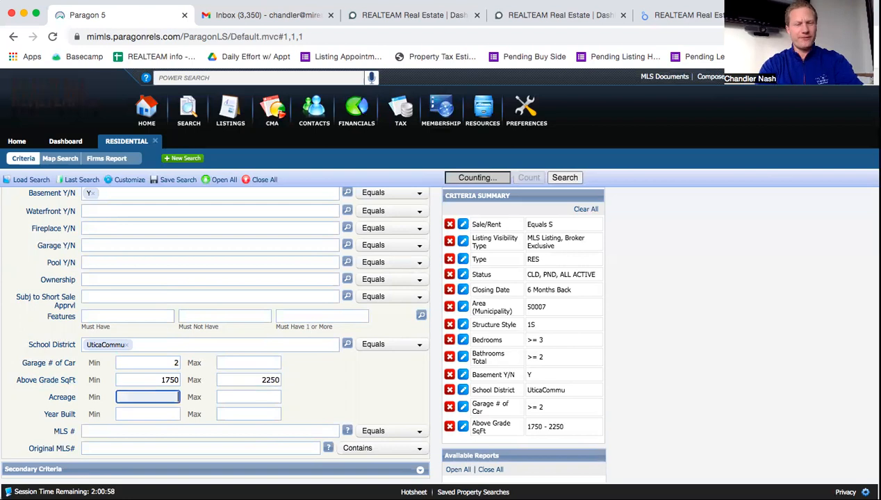
pyautogui.moveTo(160, 380); pyautogui.dragTo(189, 383)
pyautogui.click(181, 381)
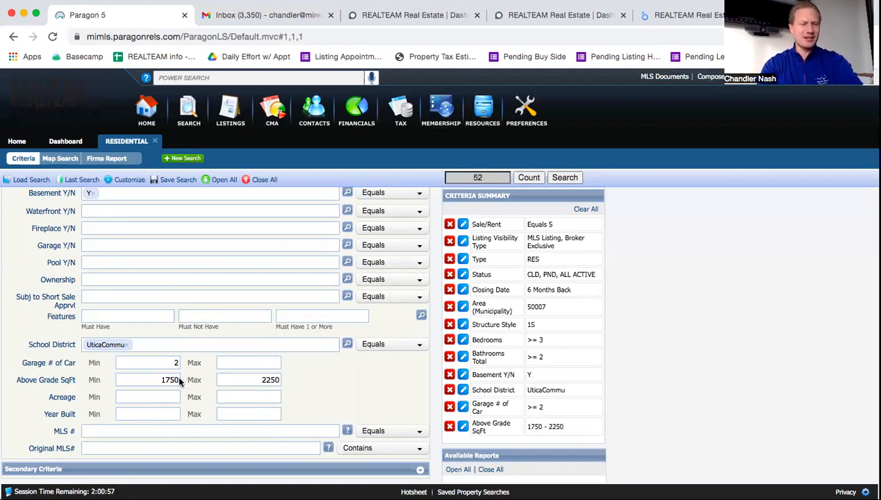
pyautogui.moveTo(258, 380); pyautogui.dragTo(290, 394)
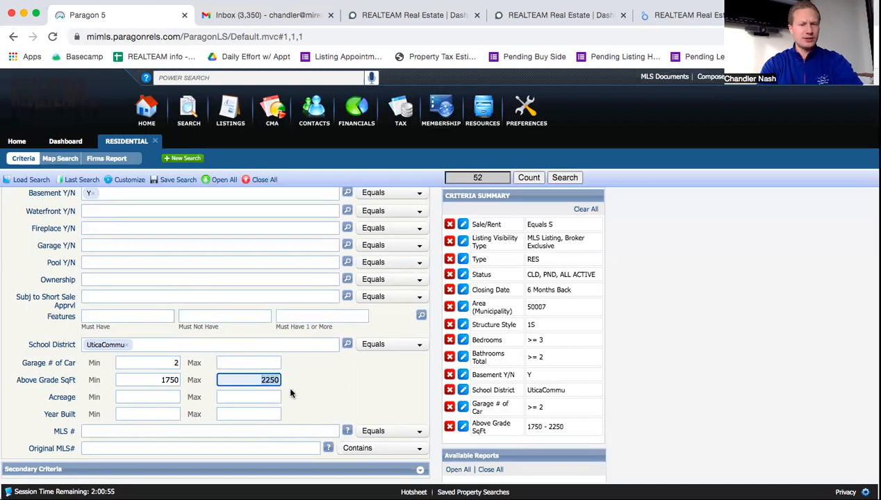
pyautogui.click(290, 394)
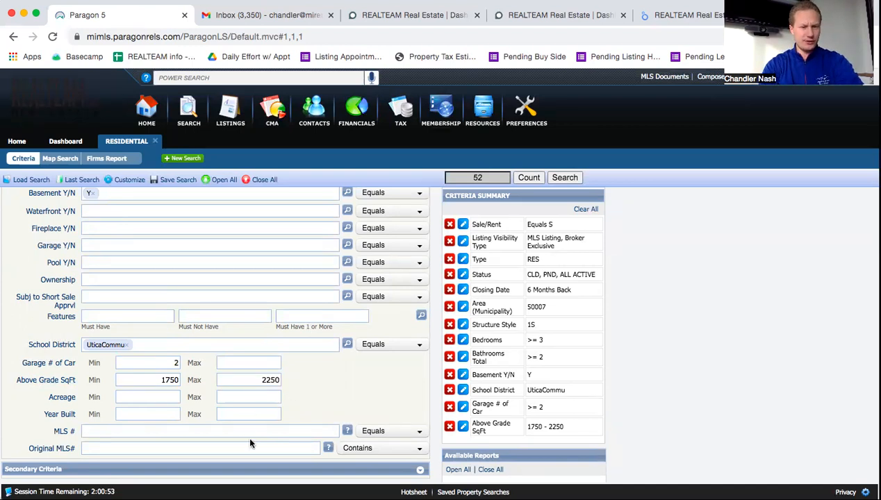
pyautogui.scroll(-1, 249, 439)
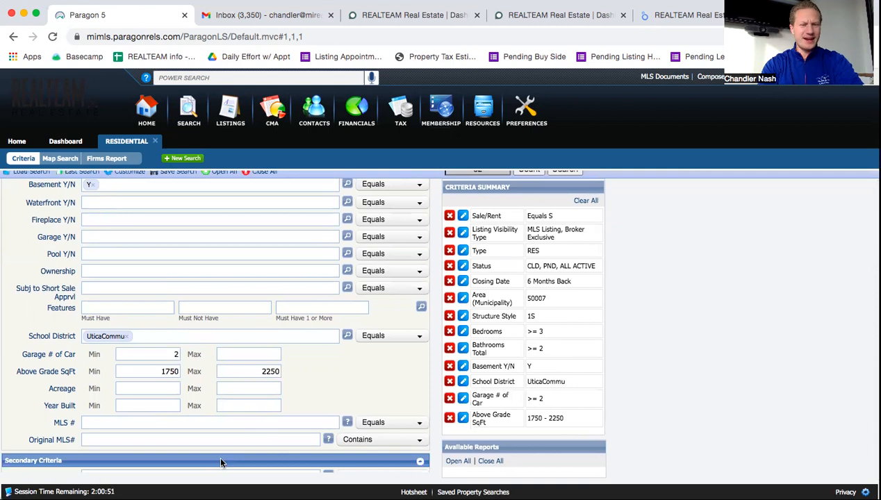
pyautogui.scroll(-3, 202, 387)
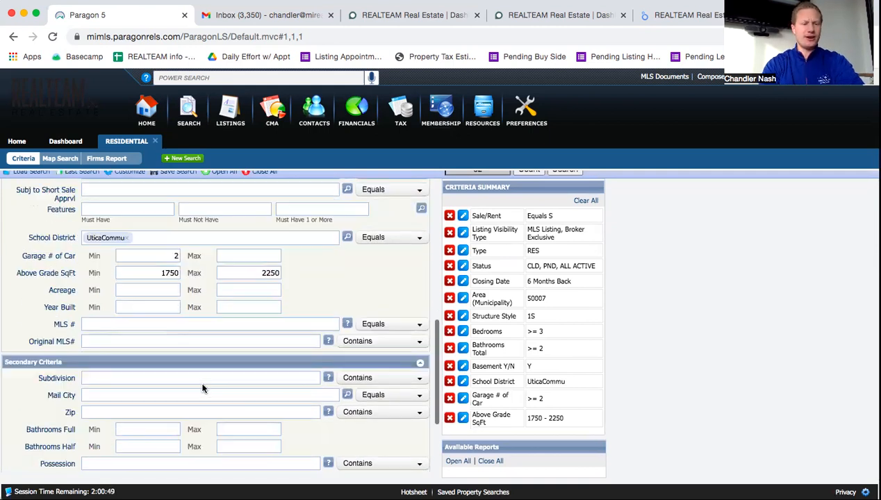
pyautogui.scroll(-1, 202, 388)
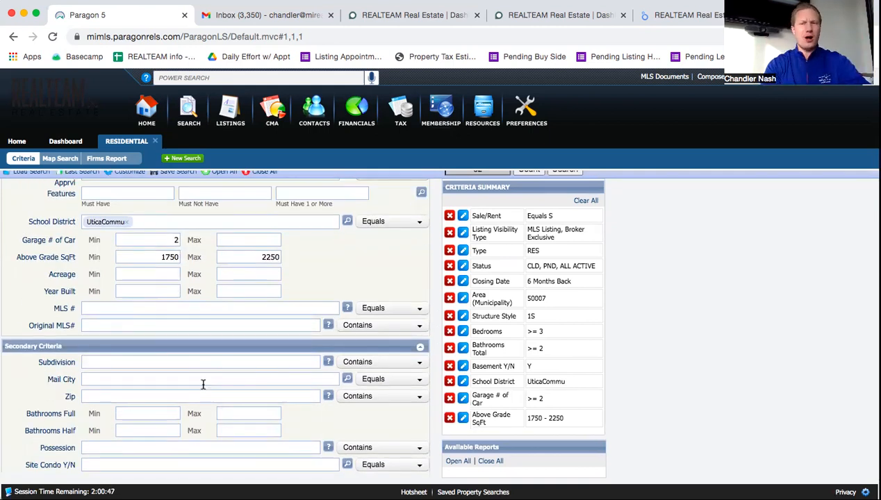
pyautogui.scroll(3, 203, 384)
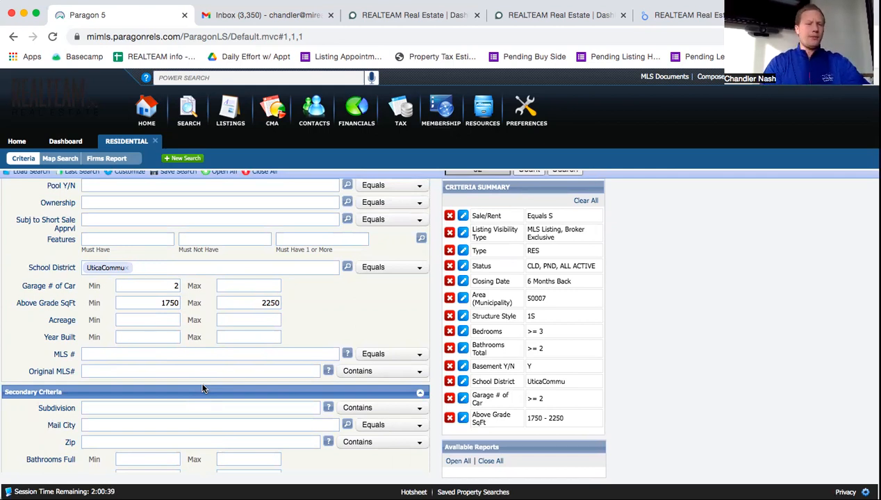
pyautogui.click(152, 318)
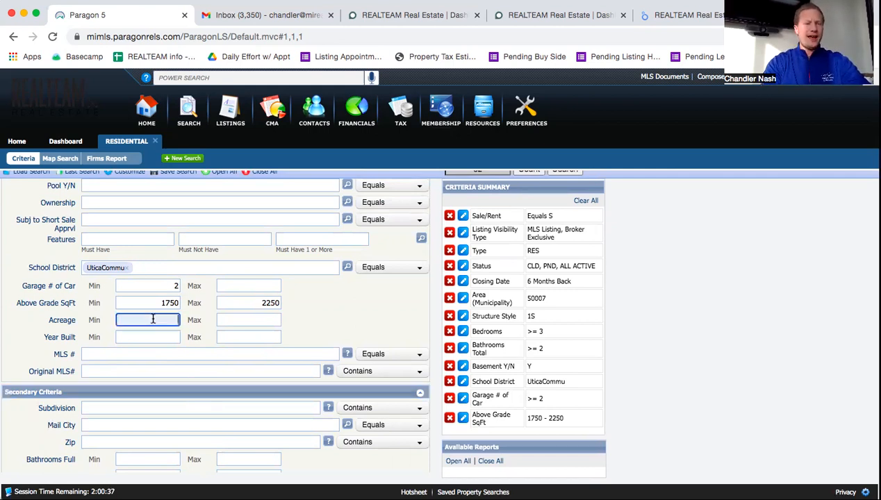
pyautogui.scroll(10, 153, 319)
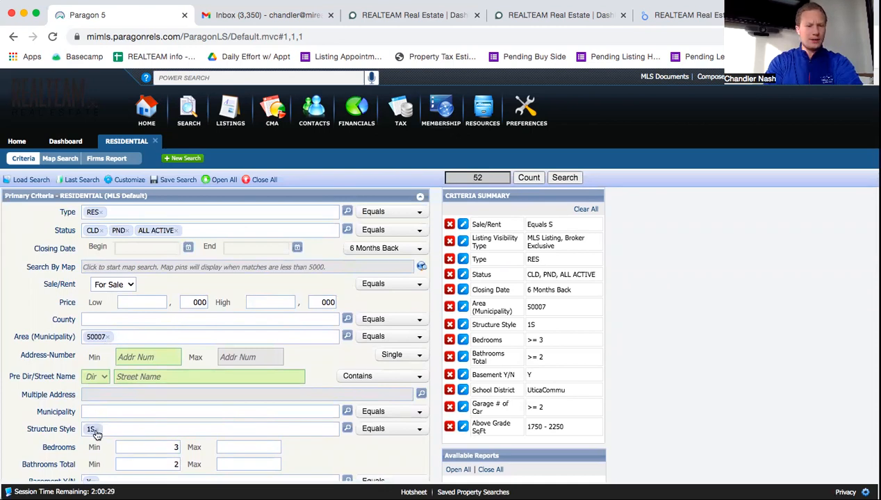
pyautogui.scroll(-3, 288, 353)
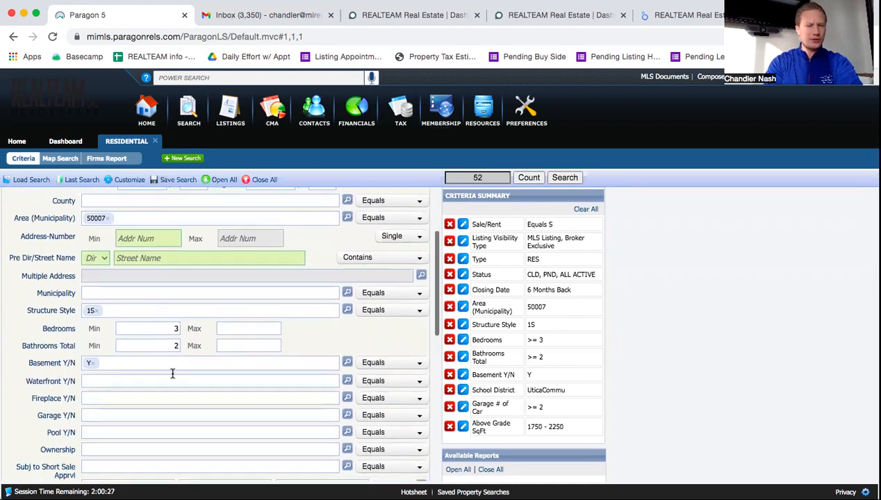
pyautogui.scroll(-5, 159, 373)
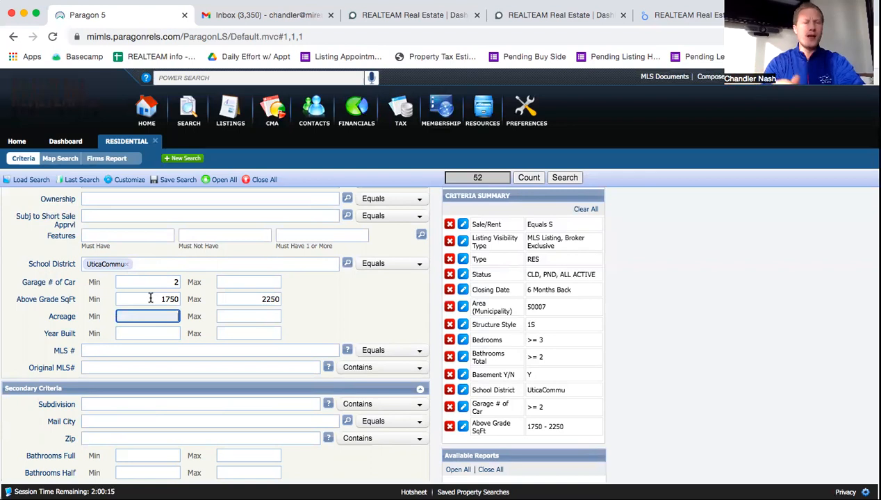
pyautogui.scroll(3, 150, 297)
pyautogui.scroll(5, 150, 297)
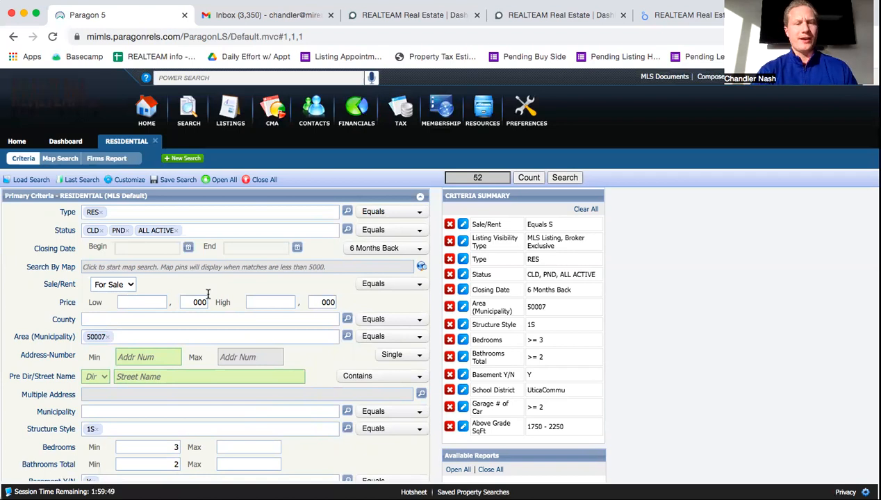
# Step: Switch to Search By Map and centre the map on the subject property's address
pyautogui.click(420, 266)
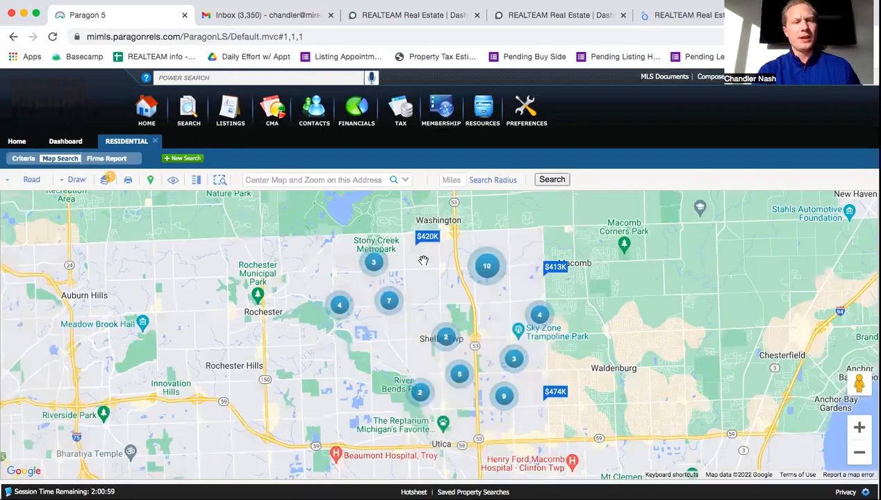
pyautogui.click(290, 180)
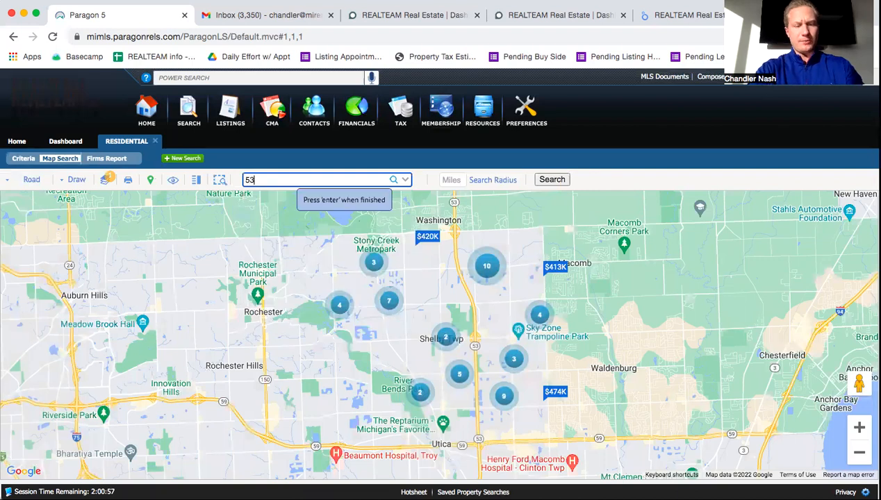
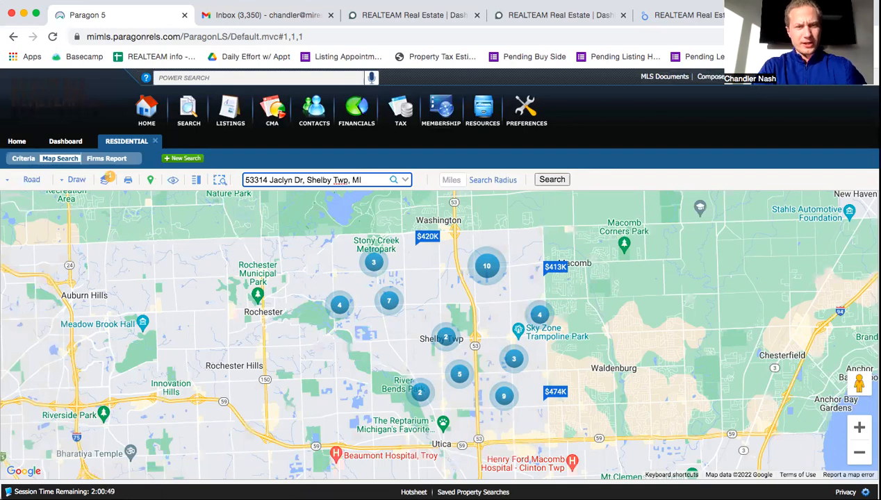
pyautogui.press('Return')
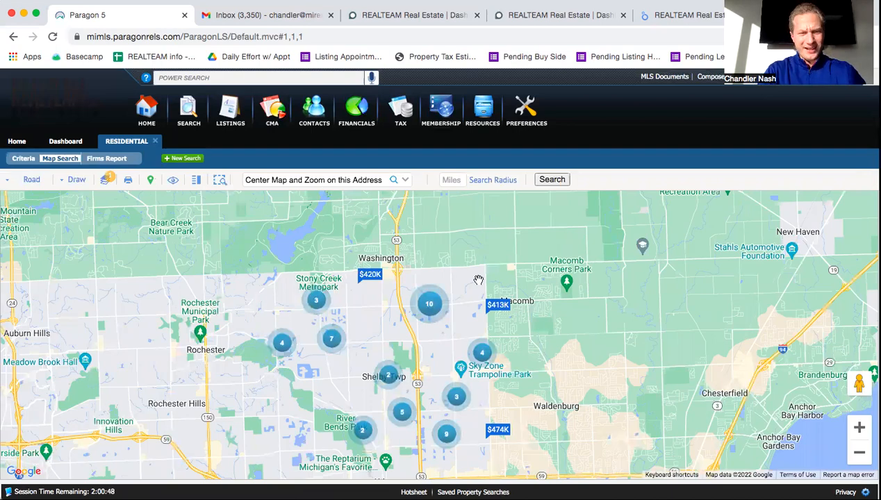
# Step: Zoom the map around the subject flag to show surrounding streets and nearby sales
pyautogui.click(859, 452)
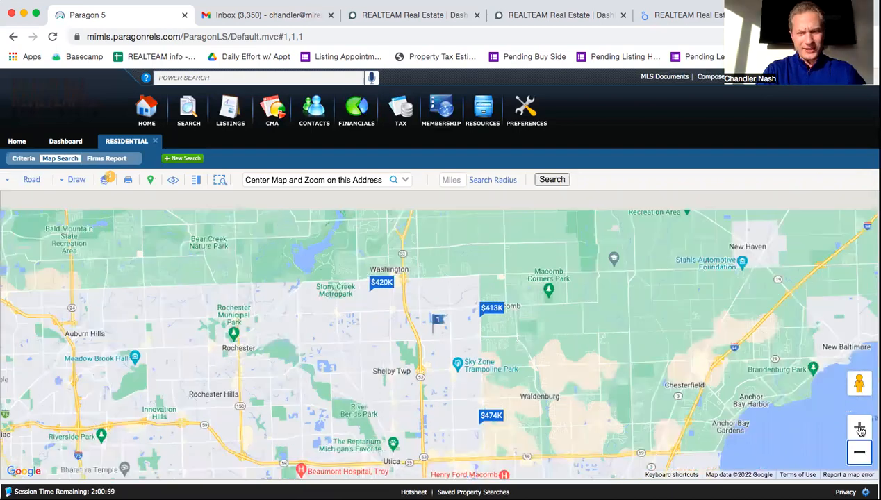
pyautogui.click(860, 427)
pyautogui.click(861, 427)
pyautogui.click(860, 427)
pyautogui.click(860, 427)
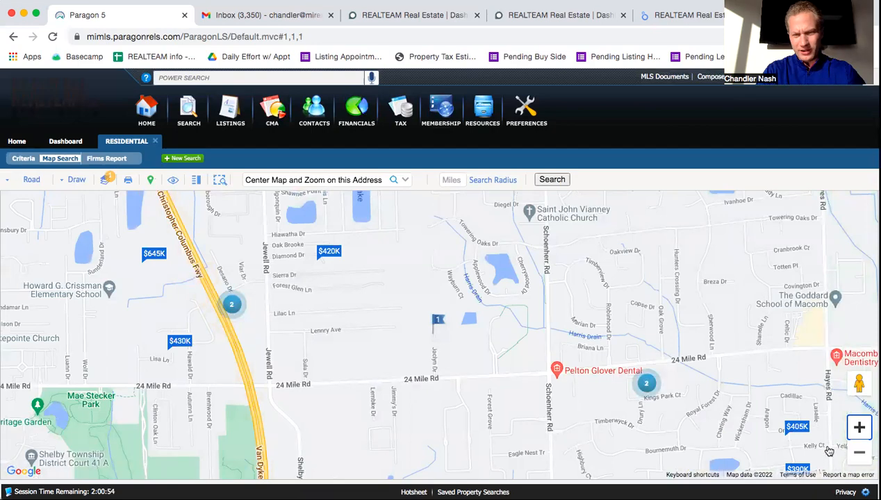
pyautogui.click(859, 427)
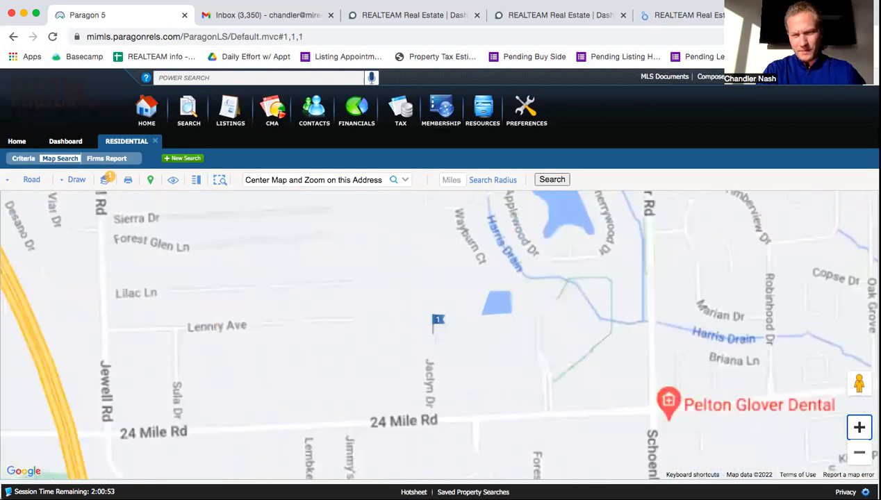
pyautogui.click(859, 452)
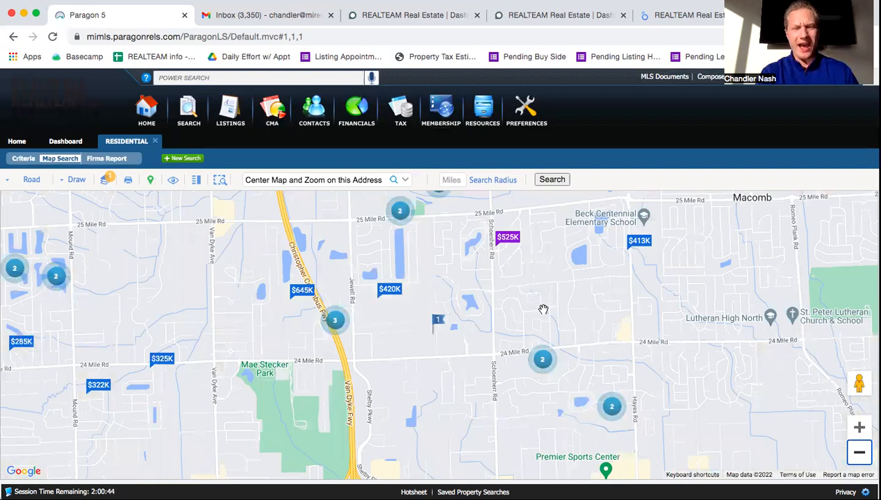
pyautogui.click(454, 181)
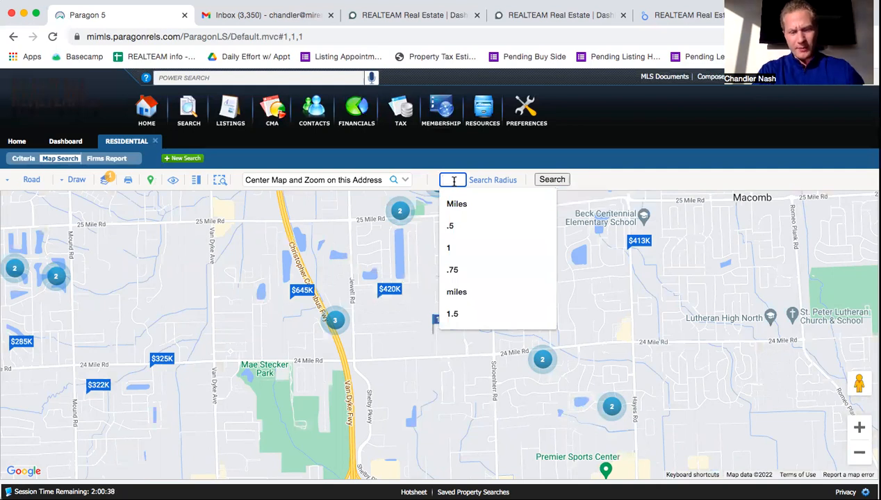
# Step: Enter .5, .75 and 1 in the Search Radius Miles box, adding concentric rings around the subject
pyautogui.write('.5')
pyautogui.press('Return')
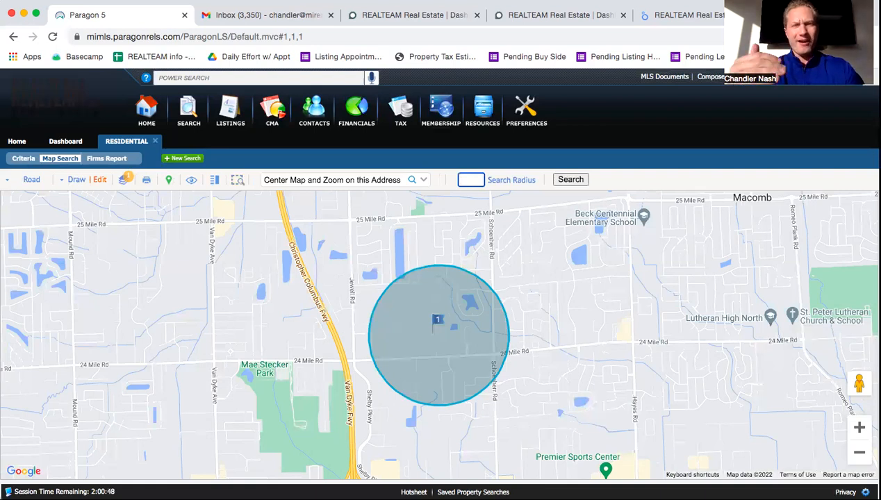
pyautogui.write('.75')
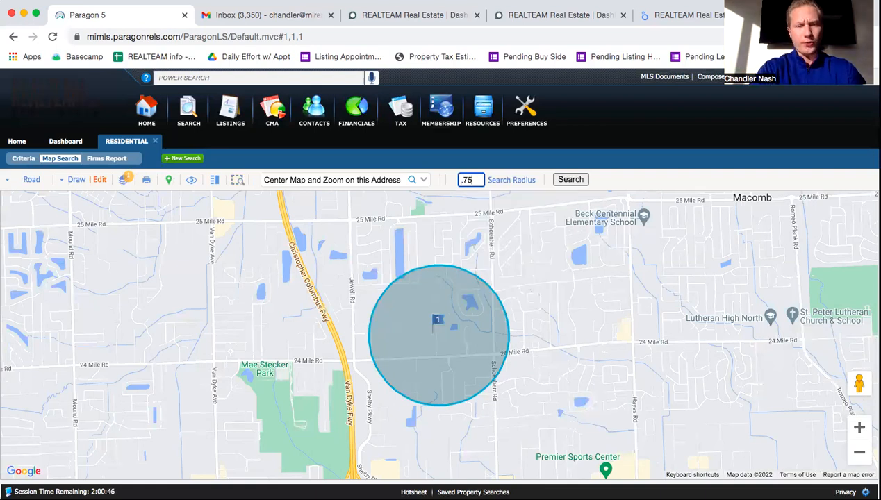
pyautogui.press('Return')
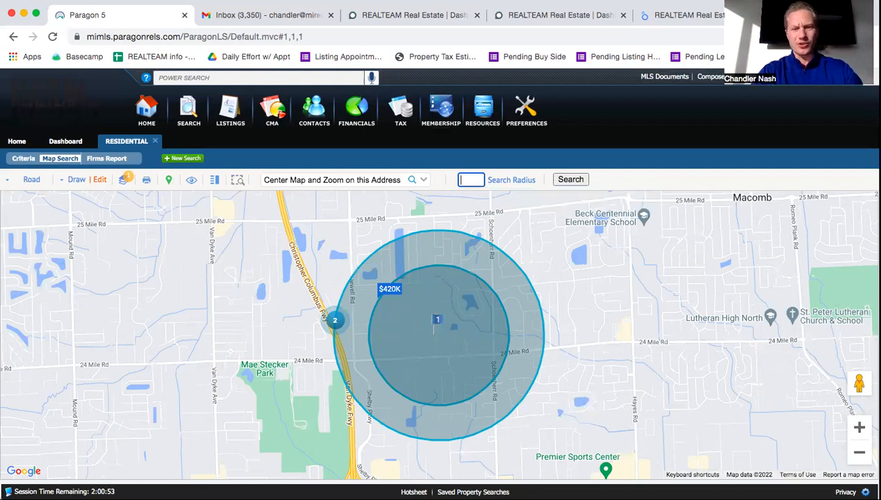
pyautogui.write('1')
pyautogui.press('Return')
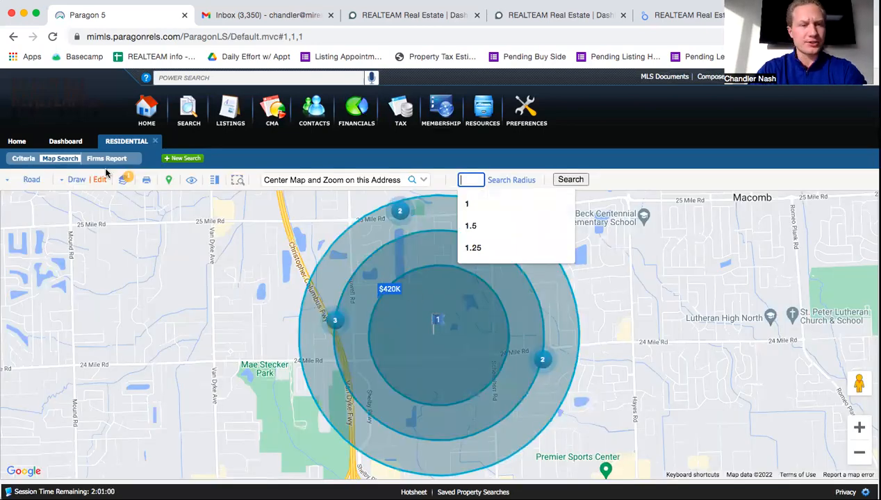
# Step: Open the Firms Report spreadsheet listing the matching comparable sales
pyautogui.click(106, 160)
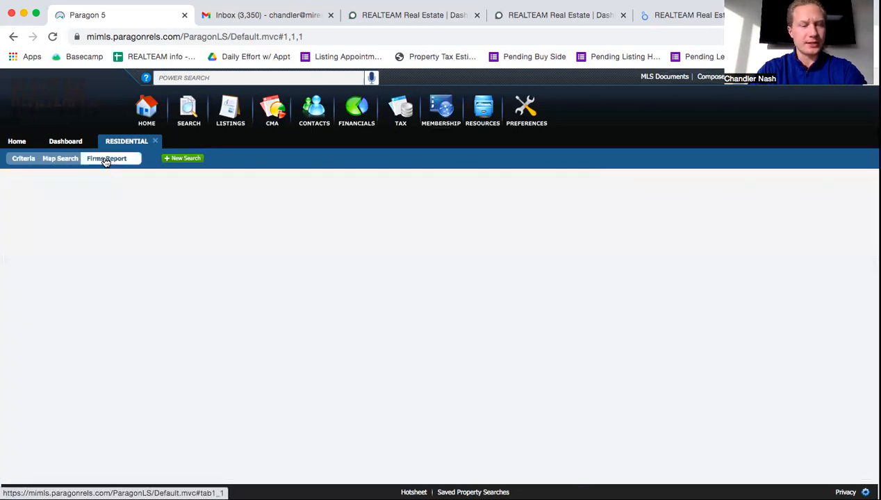